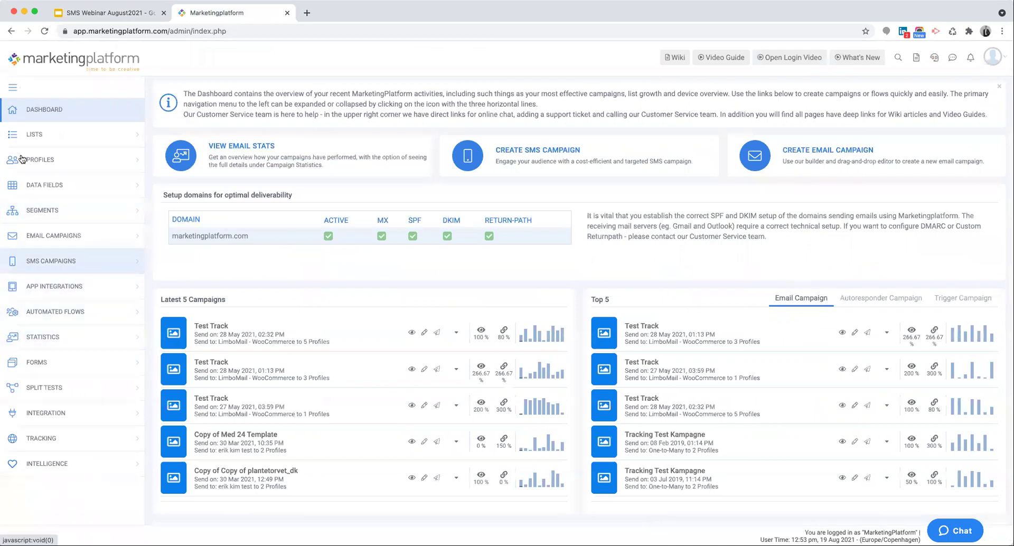
Collapse the main navigation and start creating a new SMS campaign
{"action": "left_click", "coordinate": [13, 89]}
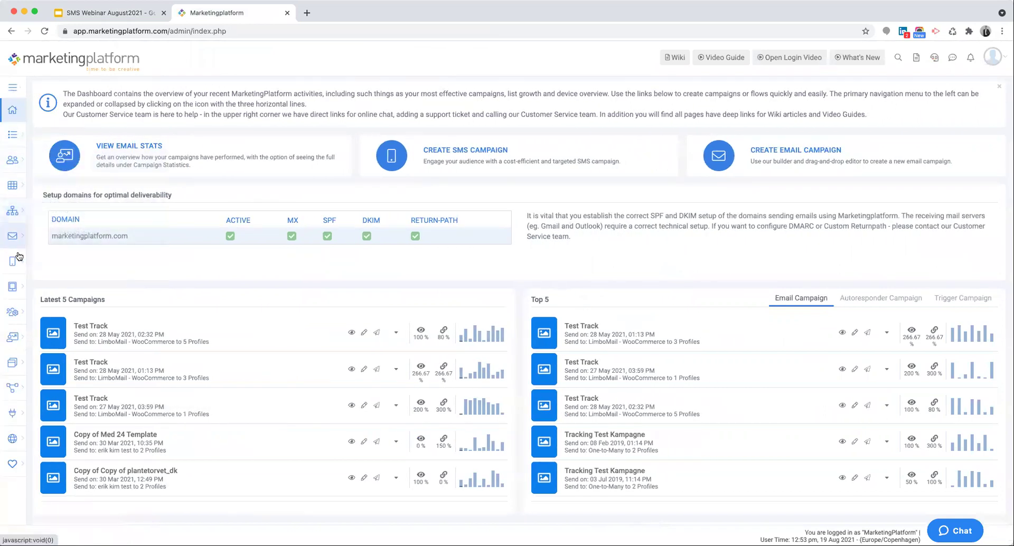
{"action": "mouse_move", "coordinate": [20, 266]}
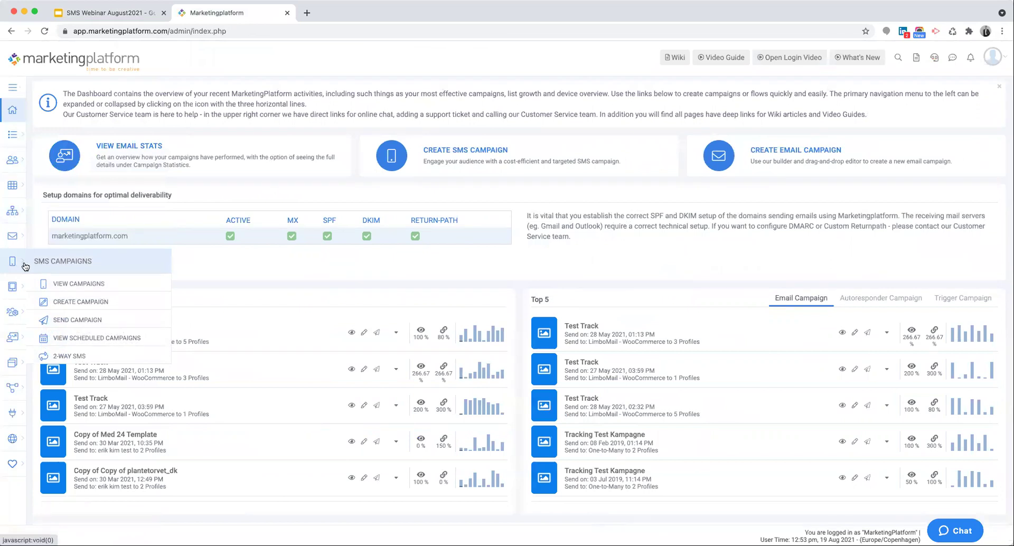
{"action": "left_click", "coordinate": [85, 303]}
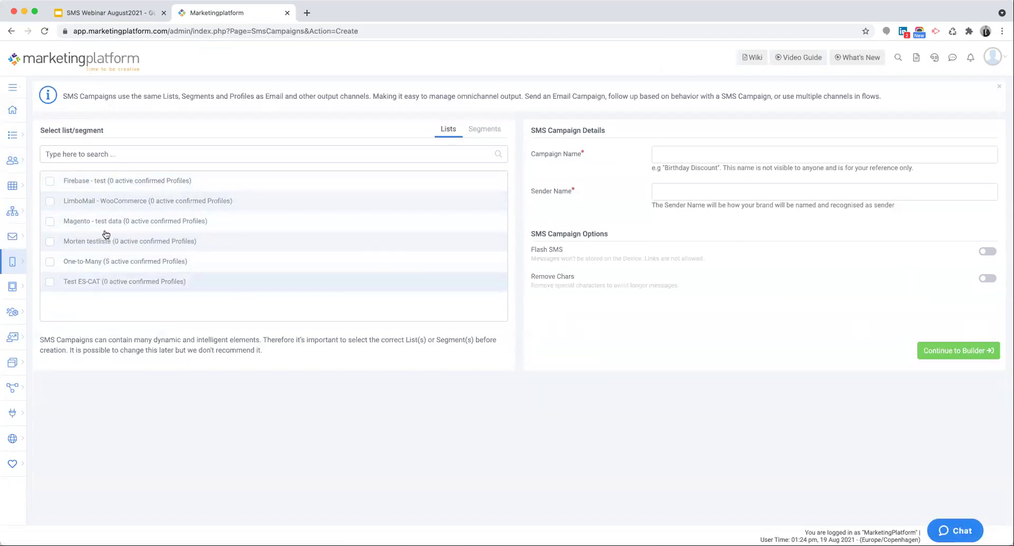
Choose the One-to-Many list, name the campaign "Webinar aug 2021", and enter the sender's first name as the sender name
{"action": "left_click", "coordinate": [100, 262]}
{"action": "left_click", "coordinate": [670, 156]}
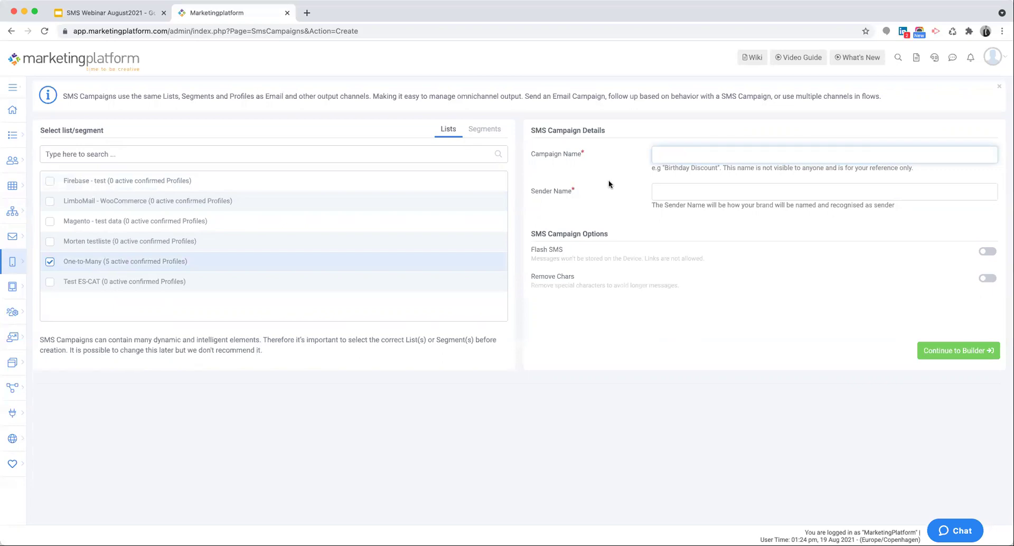
{"action": "type", "text": "Webinar aug 2021"}
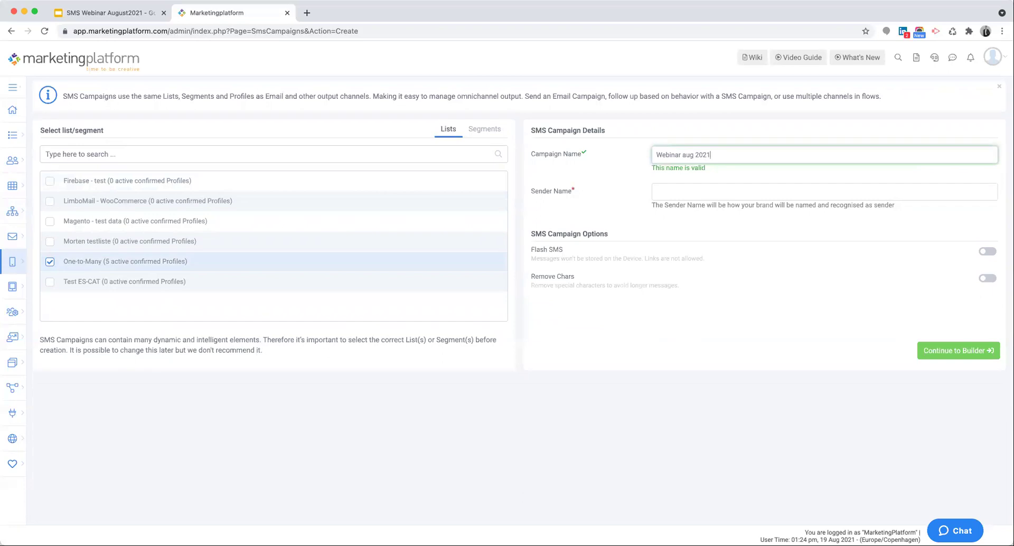
{"action": "key", "text": "Tab"}
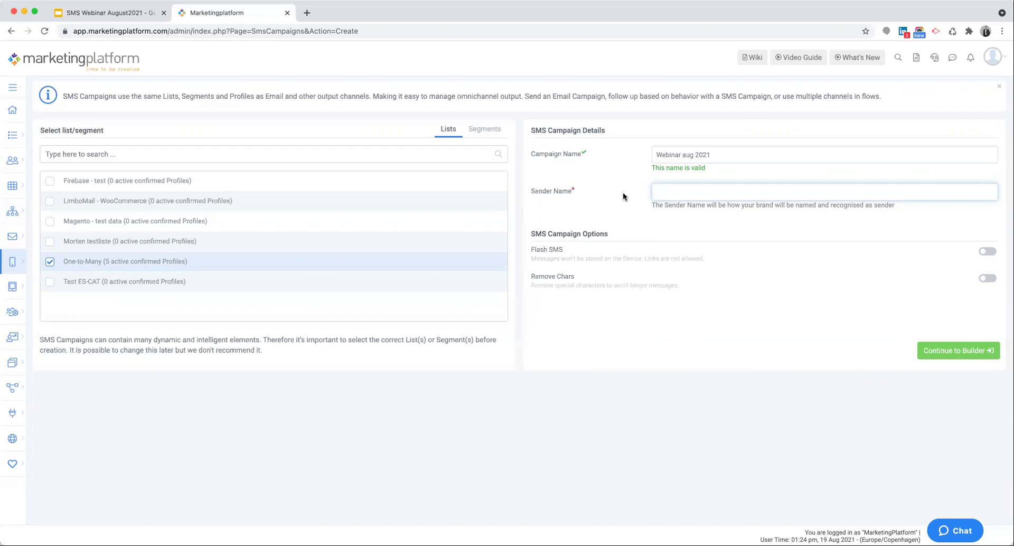
{"action": "type", "text": "Kim"}
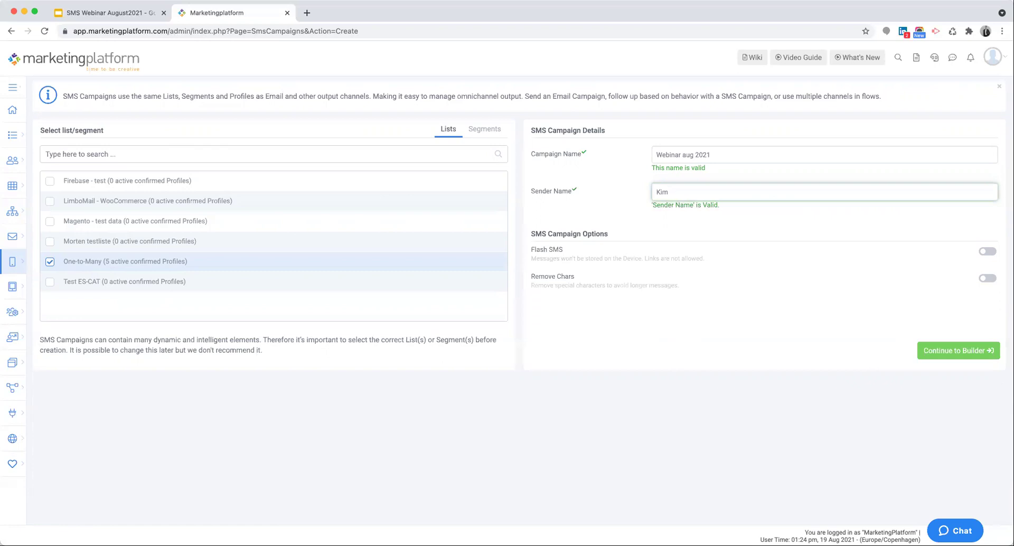
Try adding the special characters "æøå" to the sender name and remove them again
{"action": "type", "text": "æøå"}
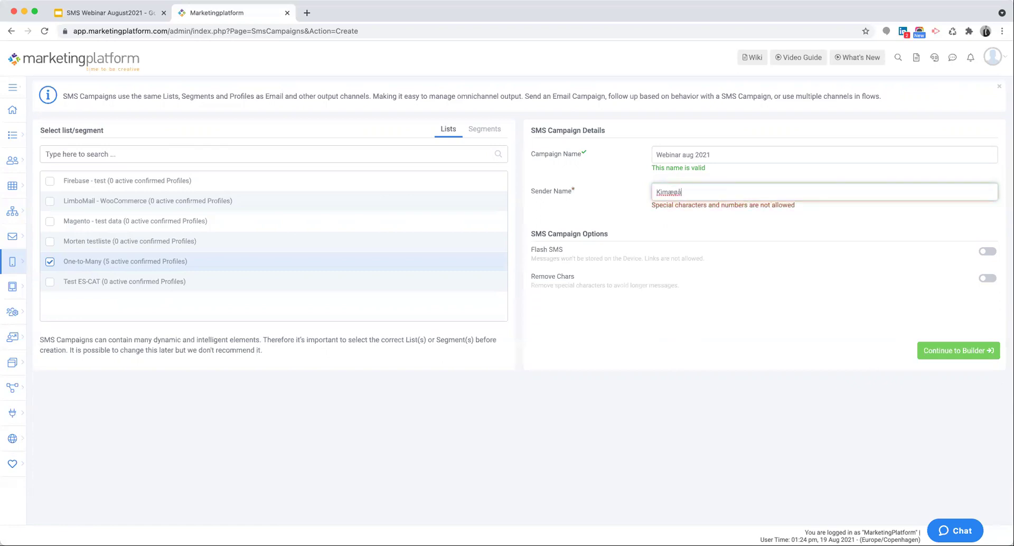
{"action": "key", "text": "BackSpace"}
{"action": "key", "text": "BackSpace"}
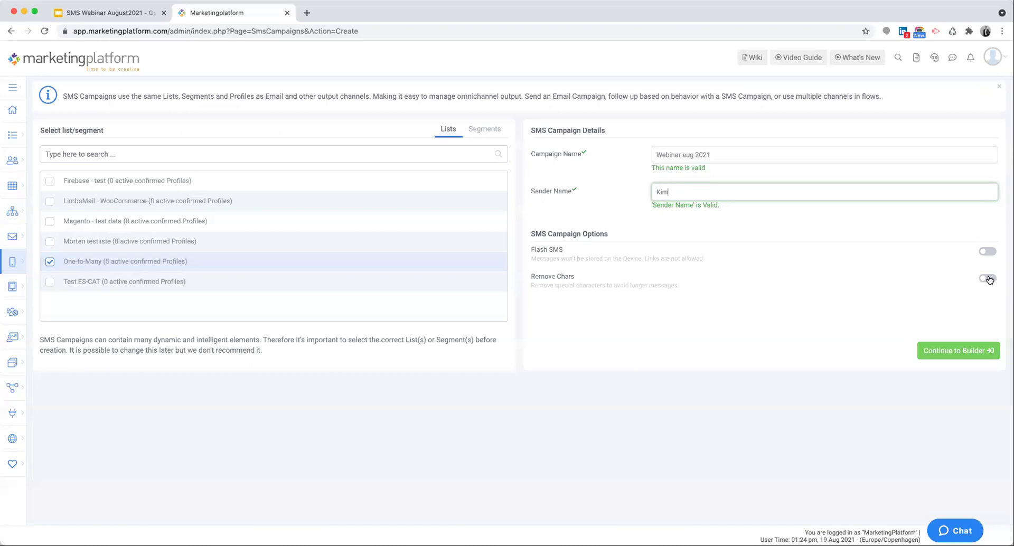
Continue to the message builder and start the message body with "Kære" followed by the First Name data field
{"action": "left_click", "coordinate": [969, 351]}
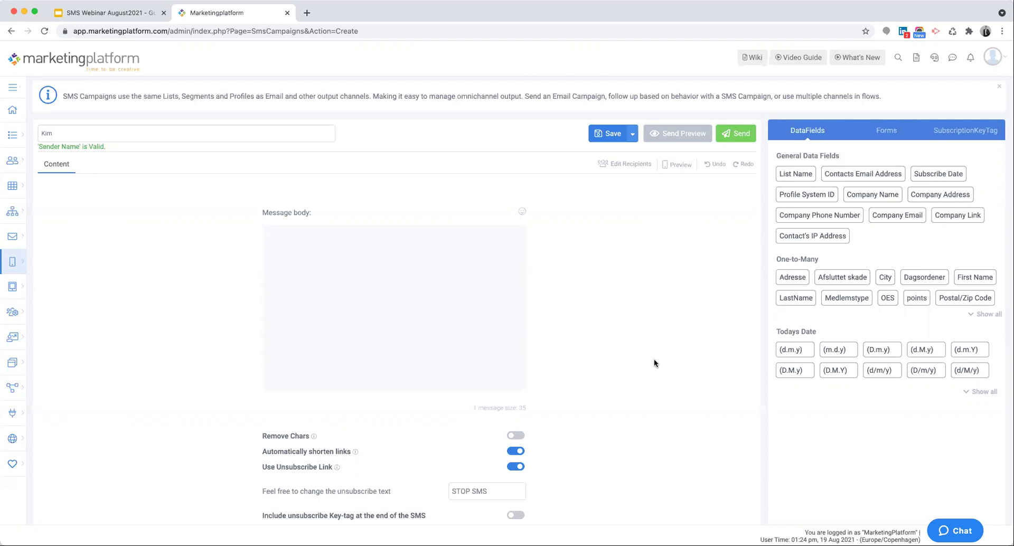
{"action": "type", "text": "Kære"}
{"action": "left_click_drag", "start_coordinate": [975, 282], "coordinate": [533, 294]}
{"action": "left_click_drag", "start_coordinate": [353, 236], "coordinate": [325, 238]}
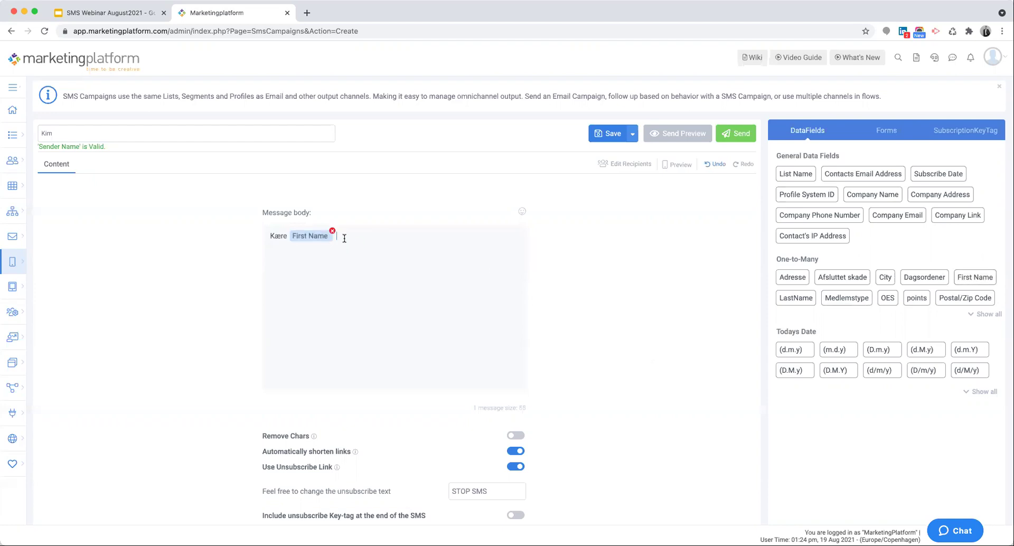
Add a second message line reading "Du har nu" followed by the points data field
{"action": "key", "text": "Return"}
{"action": "type", "text": "Du har nu"}
{"action": "left_click_drag", "start_coordinate": [912, 298], "coordinate": [350, 262]}
{"action": "left_click", "coordinate": [345, 253]}
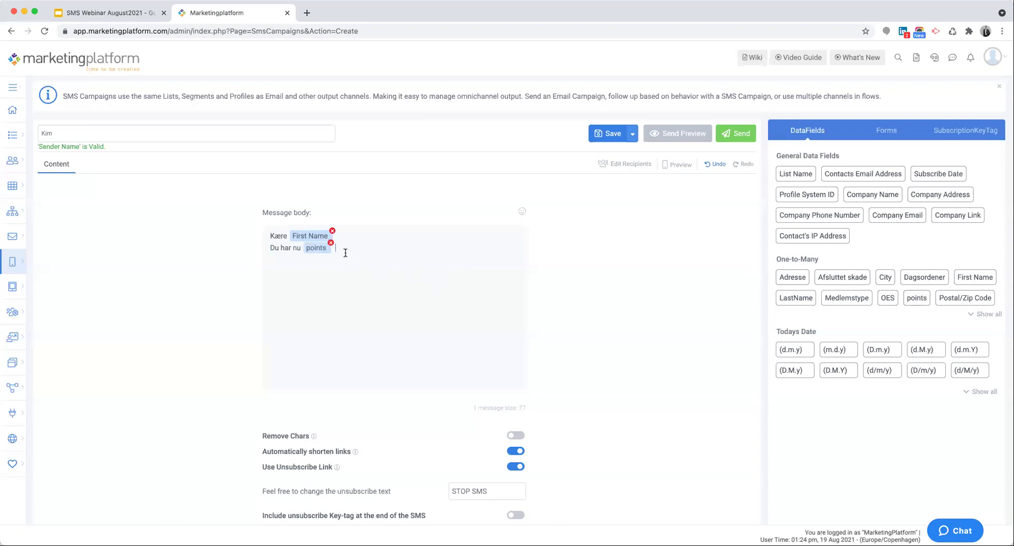
{"action": "type", "text": "point, som du kan anvende lige her: https://"}
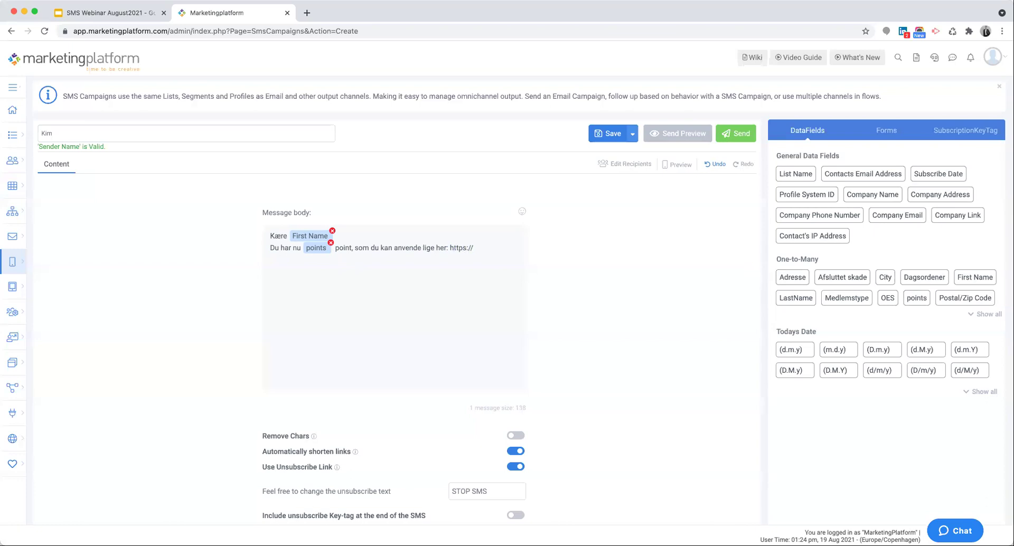
{"action": "type", "text": "minshop.dk/?"}
{"action": "left_click", "coordinate": [887, 298]}
{"action": "left_click", "coordinate": [518, 254]}
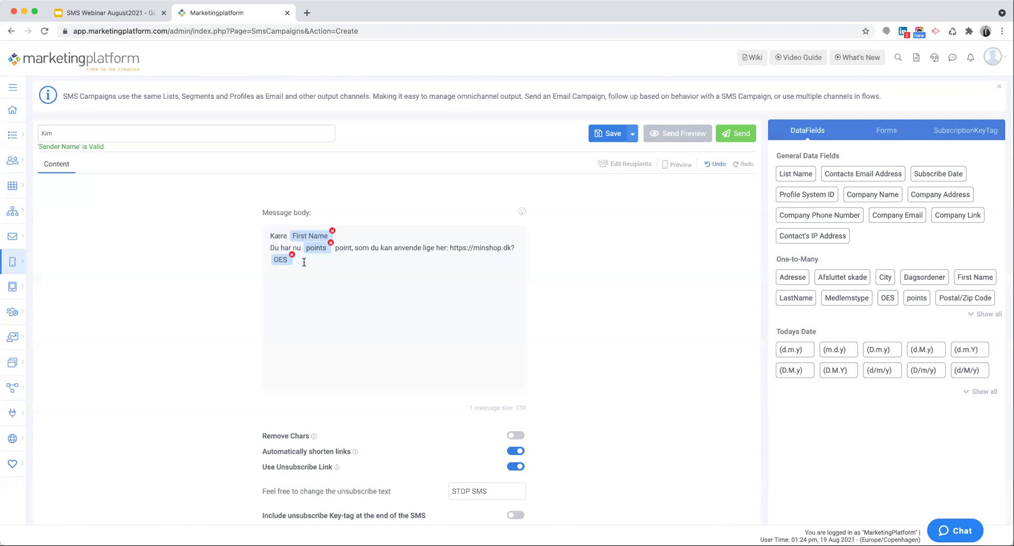
{"action": "left_click", "coordinate": [450, 247]}
{"action": "key", "text": "Return"}
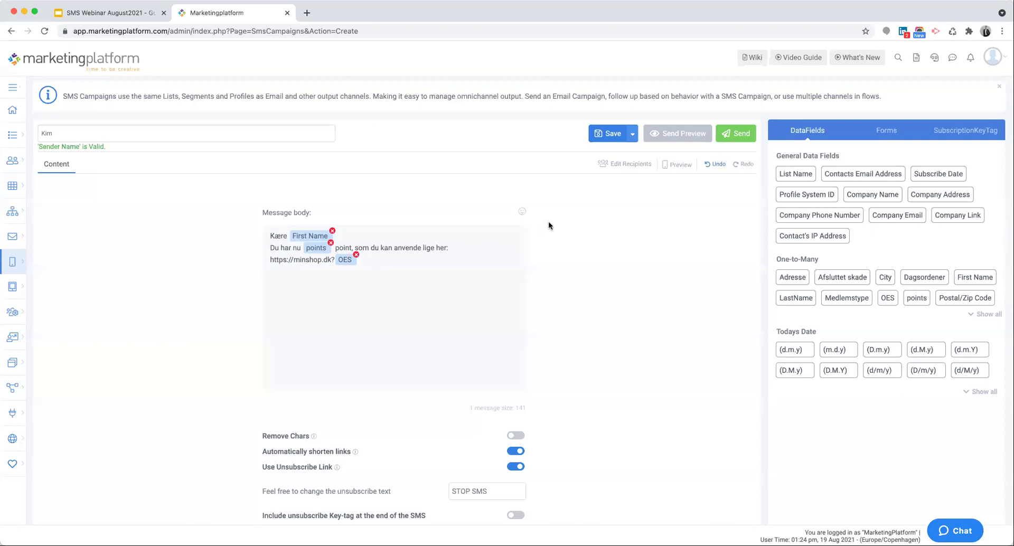
Preview the SMS on the phone mockup, check the recipient selection, and return to the message content and its options
{"action": "left_click", "coordinate": [670, 170]}
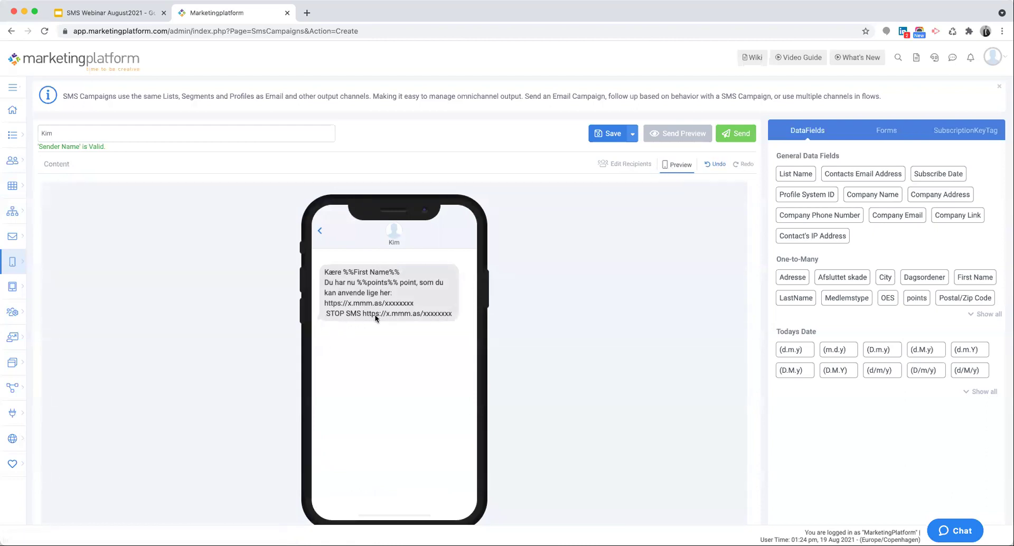
{"action": "left_click", "coordinate": [626, 164]}
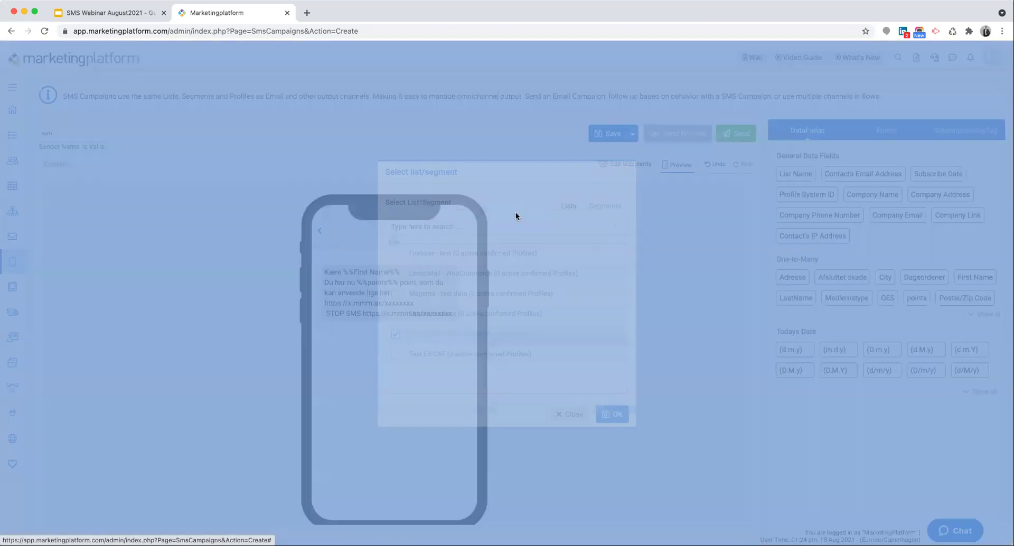
{"action": "left_click", "coordinate": [564, 414]}
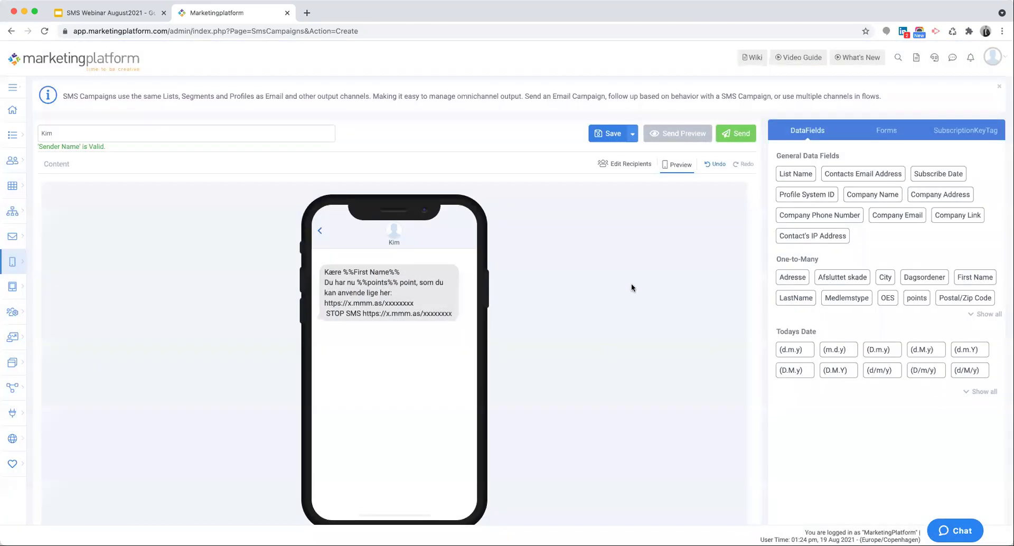
{"action": "mouse_move", "coordinate": [12, 160]}
{"action": "left_click", "coordinate": [66, 164]}
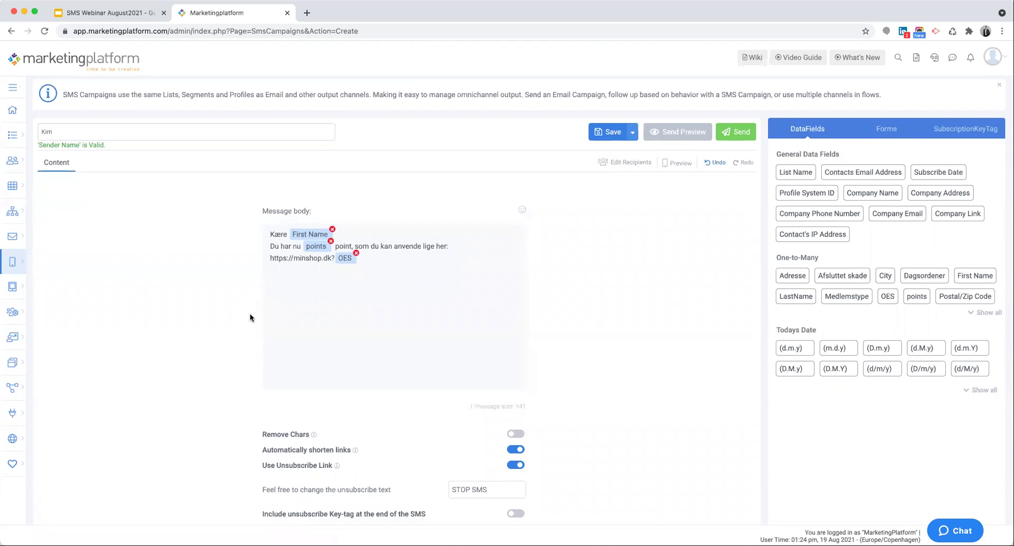
{"action": "scroll", "coordinate": [251, 317], "scroll_direction": "down", "scroll_amount": 1}
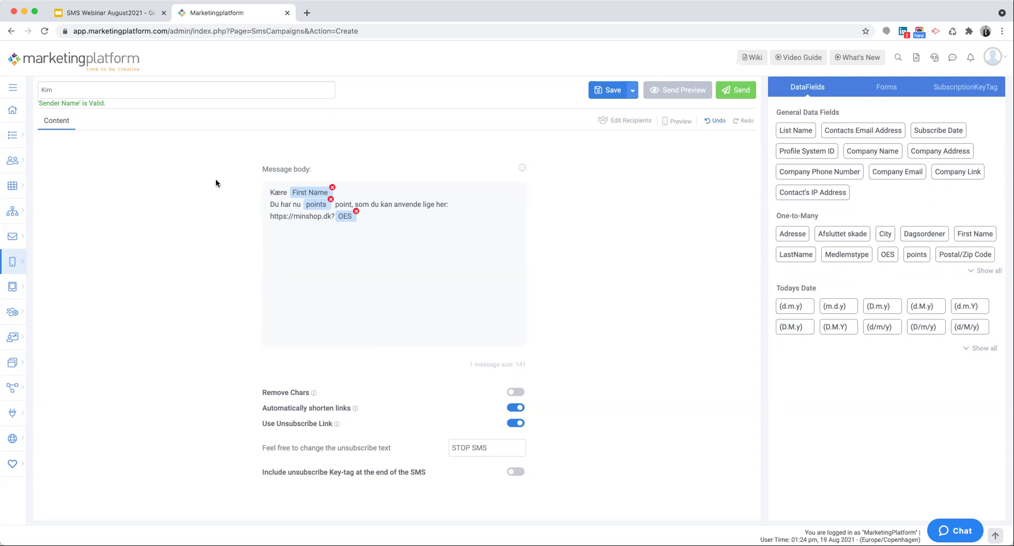
Switch to the SMS Webinar August2021 presentation in Google Slides and browse to the slides following the DEMO slide
{"action": "left_click", "coordinate": [105, 13]}
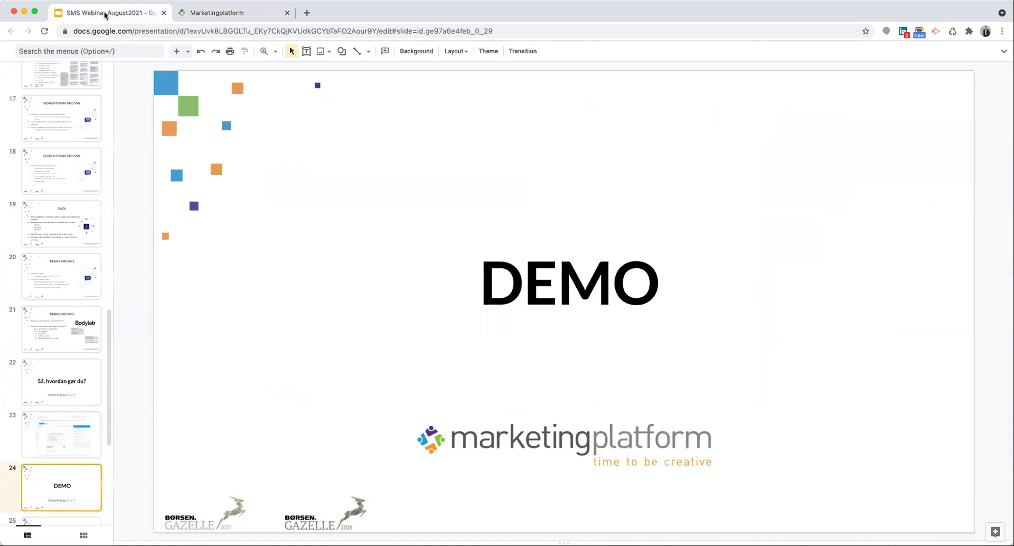
{"action": "scroll", "coordinate": [47, 348], "scroll_direction": "down", "scroll_amount": 3}
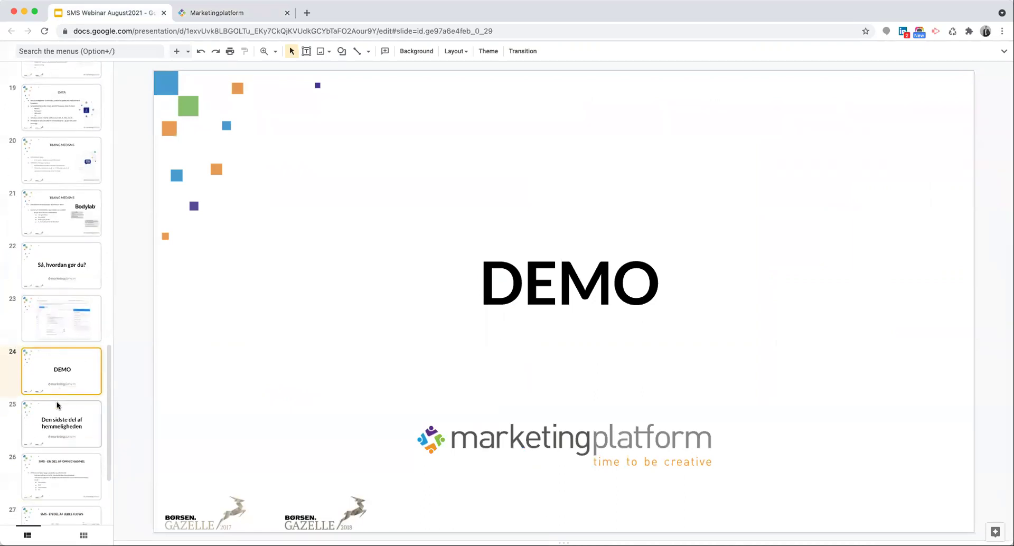